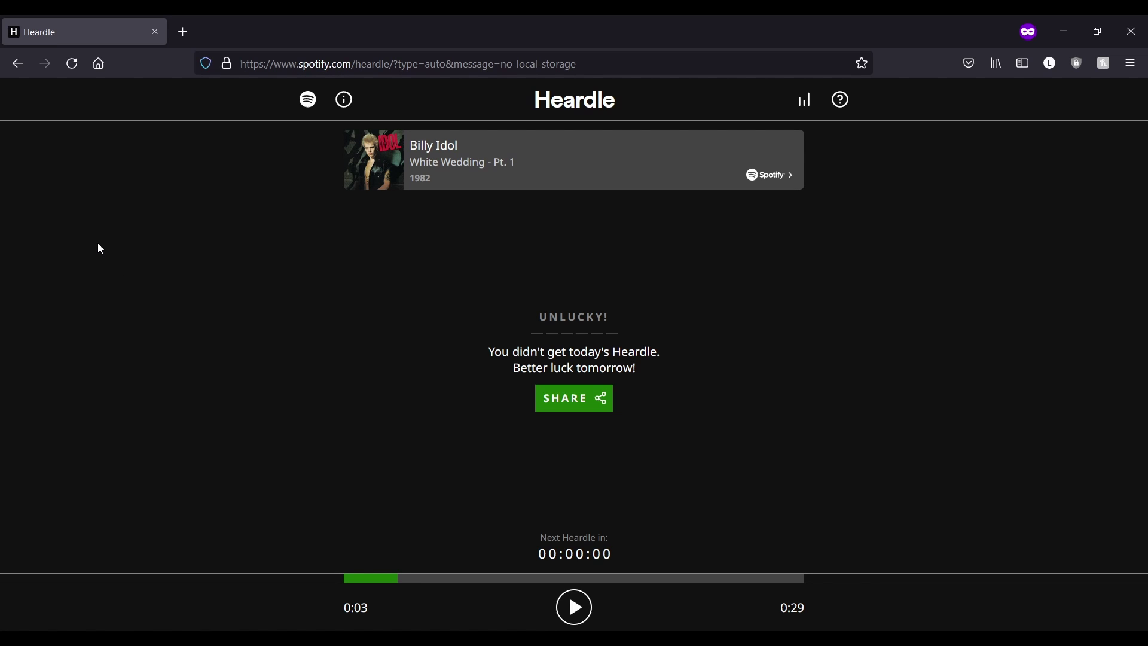
- Reload to a fresh puzzle, play the one-second opening clip twice, and focus the search box
left_click(71, 64)
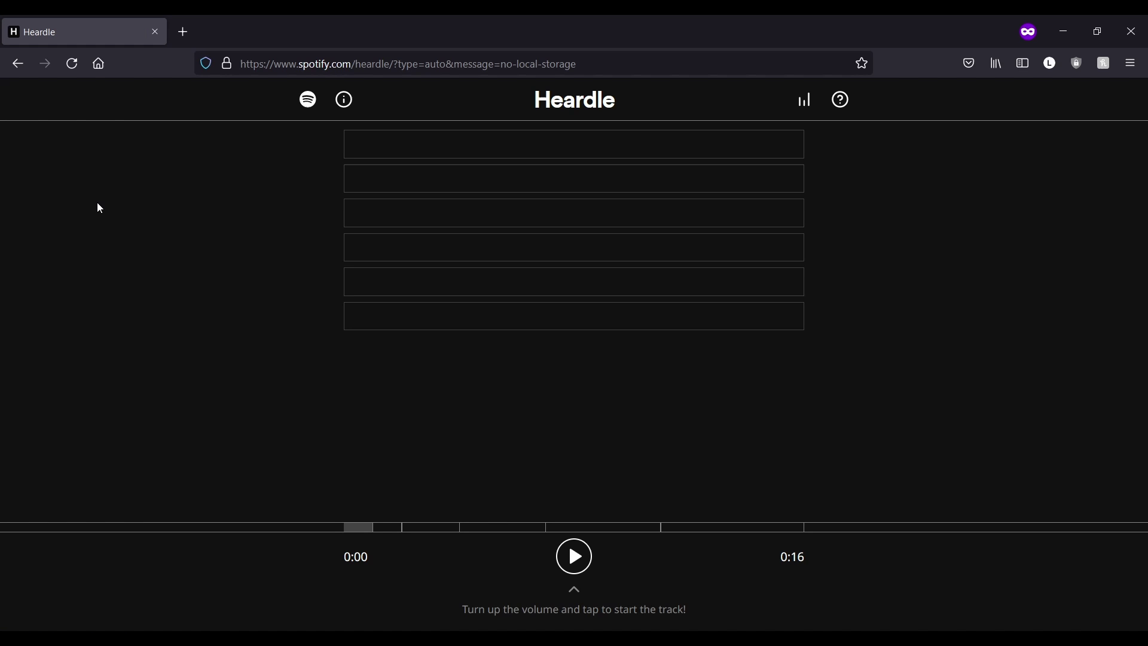
left_click(574, 556)
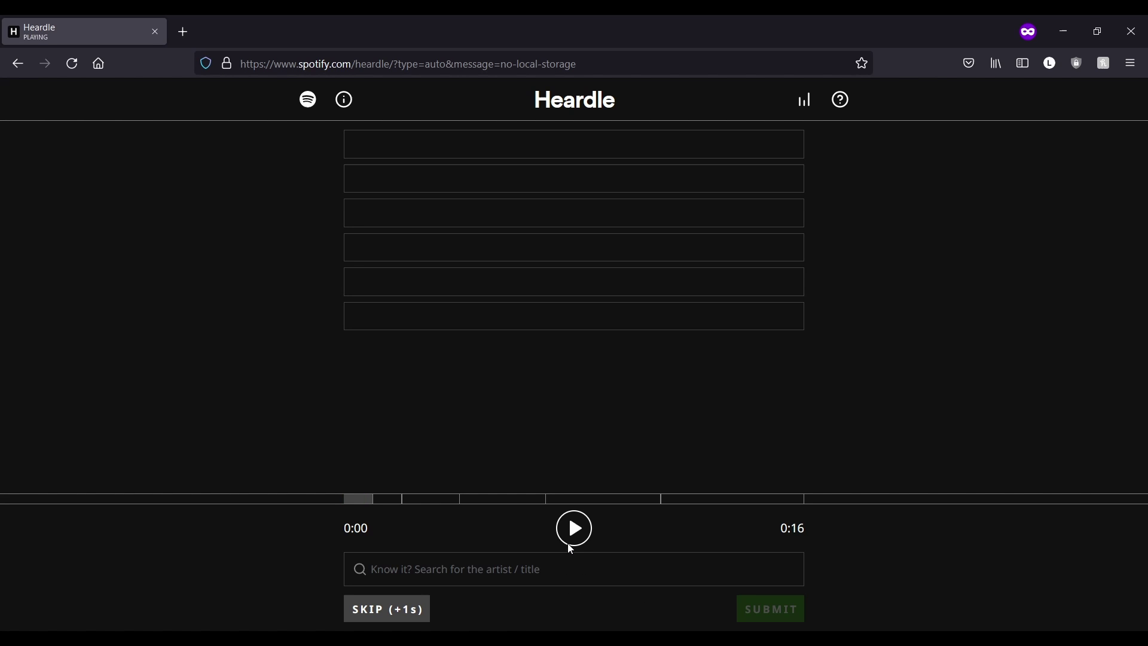
left_click(574, 528)
left_click(432, 577)
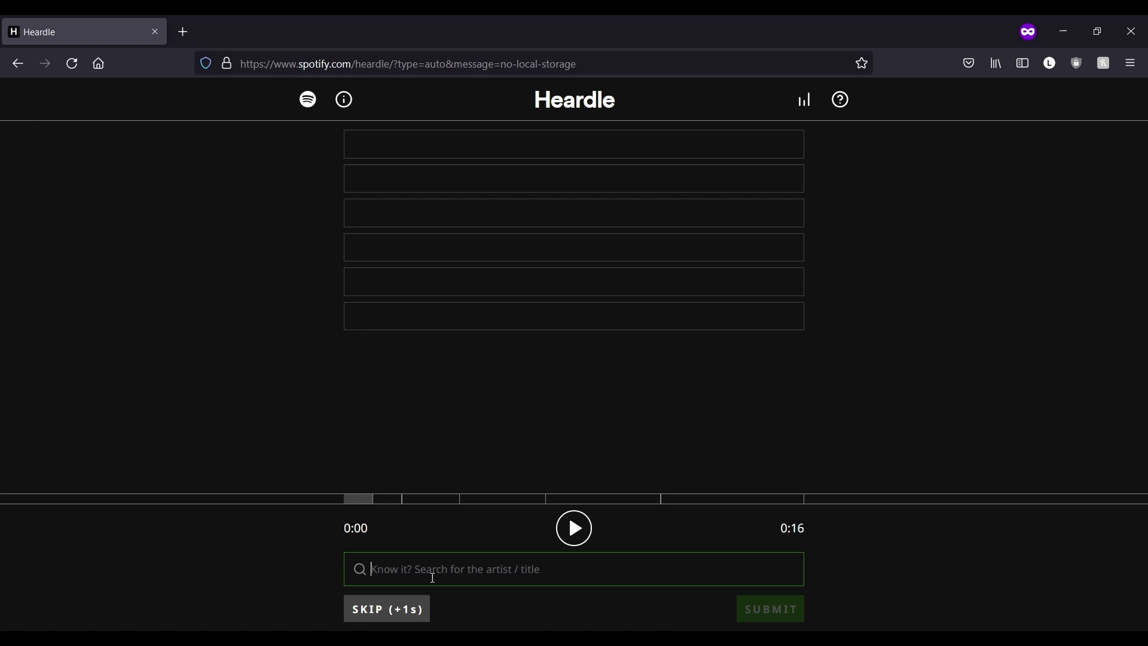
- Skip guesses one through four, playing each unlocked clip (2s, 3s, 4s, 5s)
left_click(368, 609)
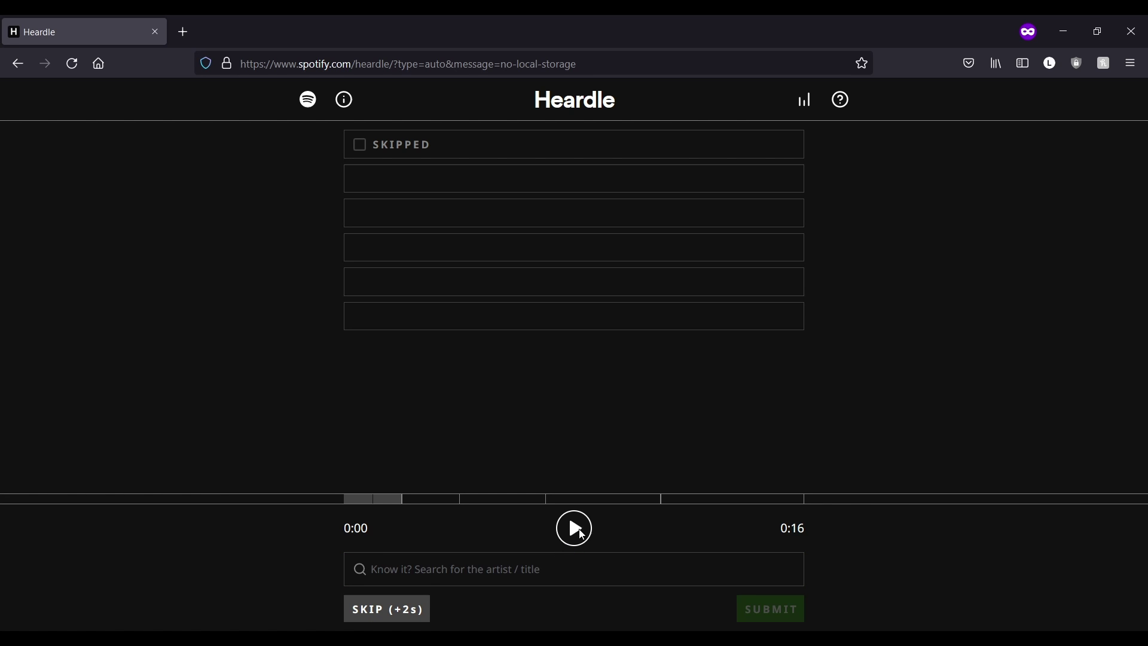
left_click(579, 532)
left_click(396, 609)
left_click(564, 538)
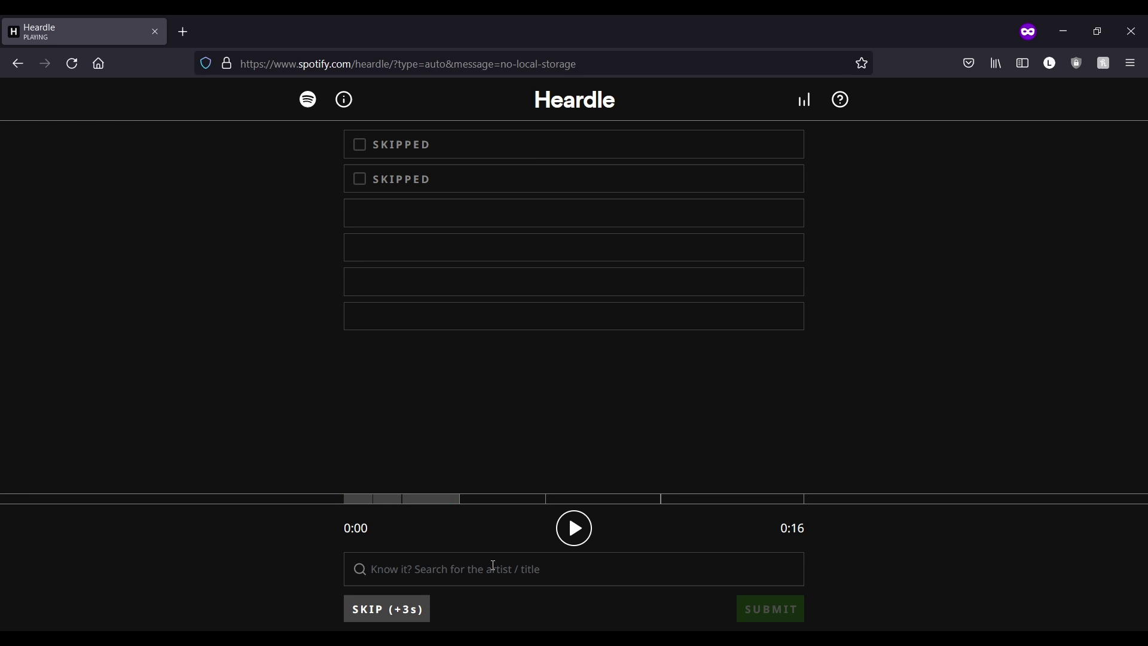
left_click(416, 610)
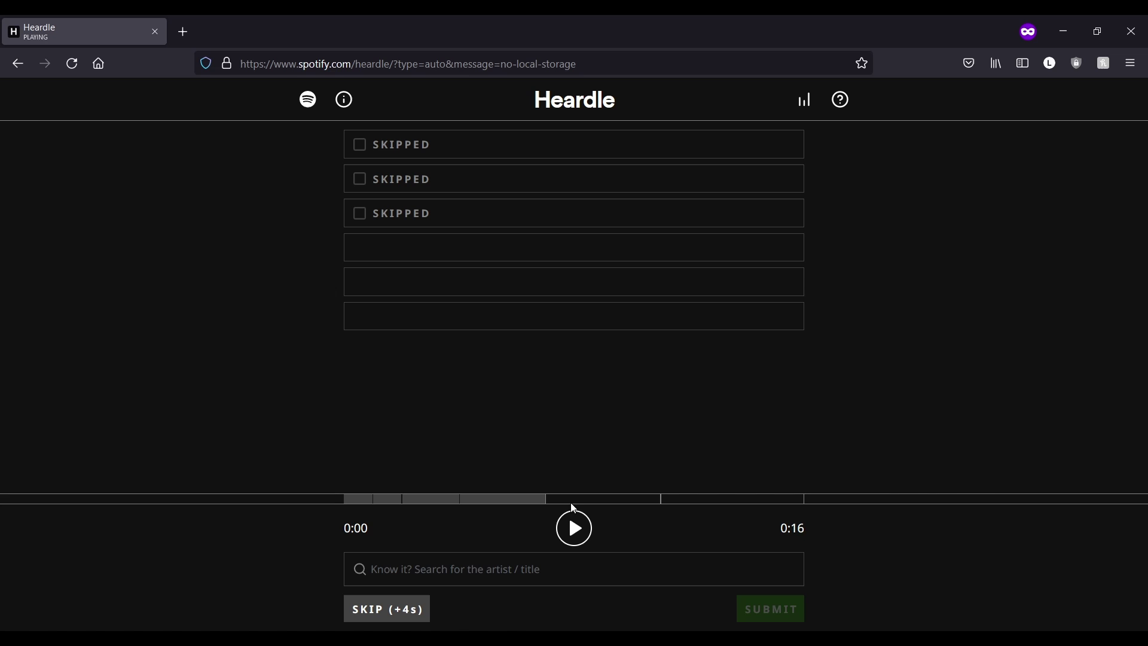
left_click(574, 529)
left_click(430, 609)
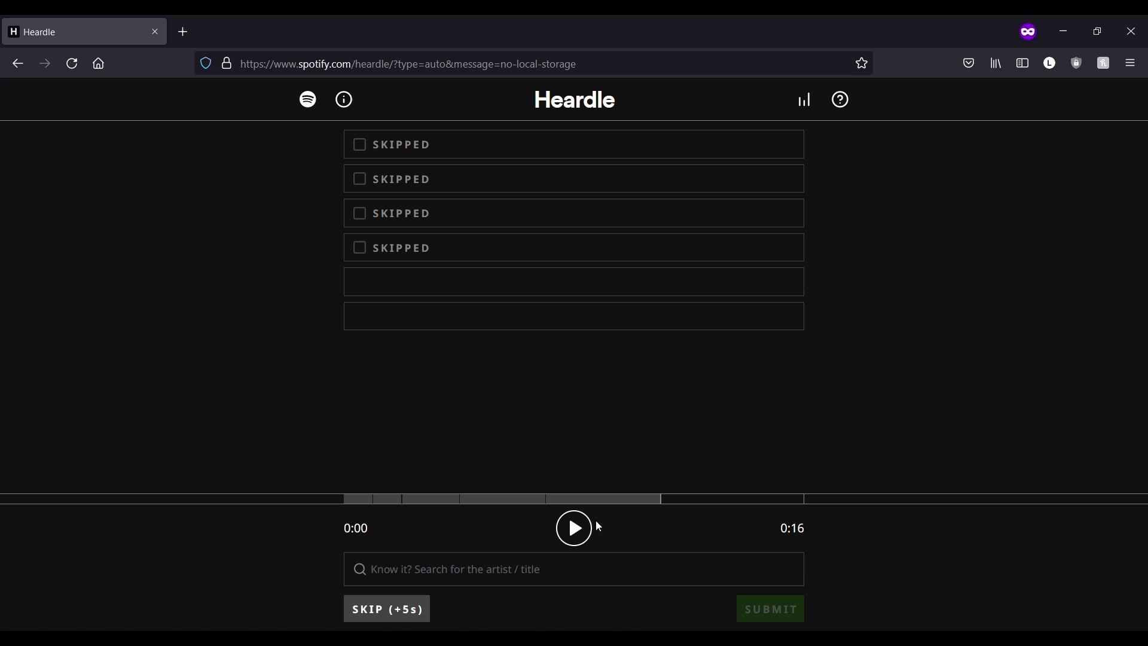
left_click(582, 525)
- Skip the fifth guess and play the unlocked six-second clip
left_click(390, 619)
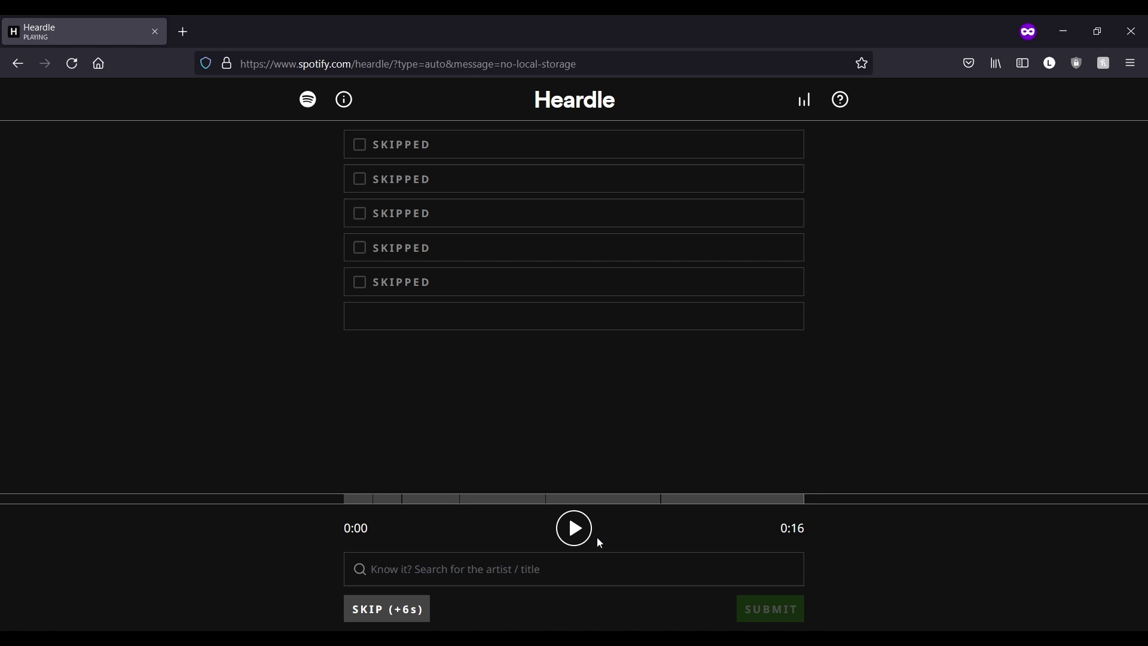
left_click(575, 534)
left_click(406, 611)
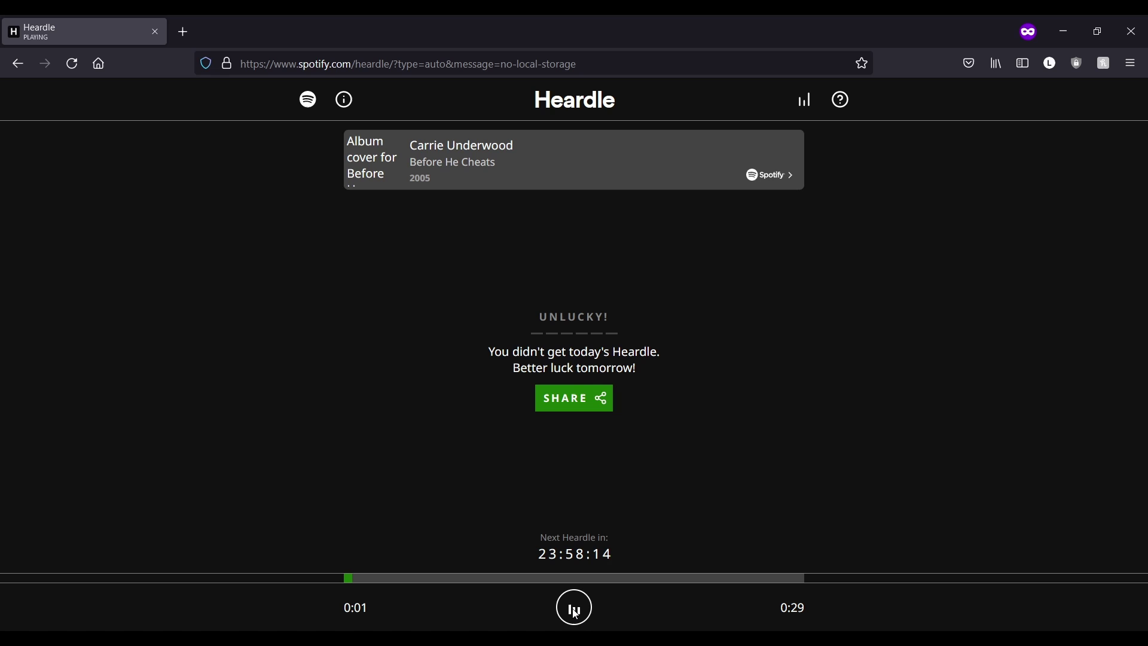